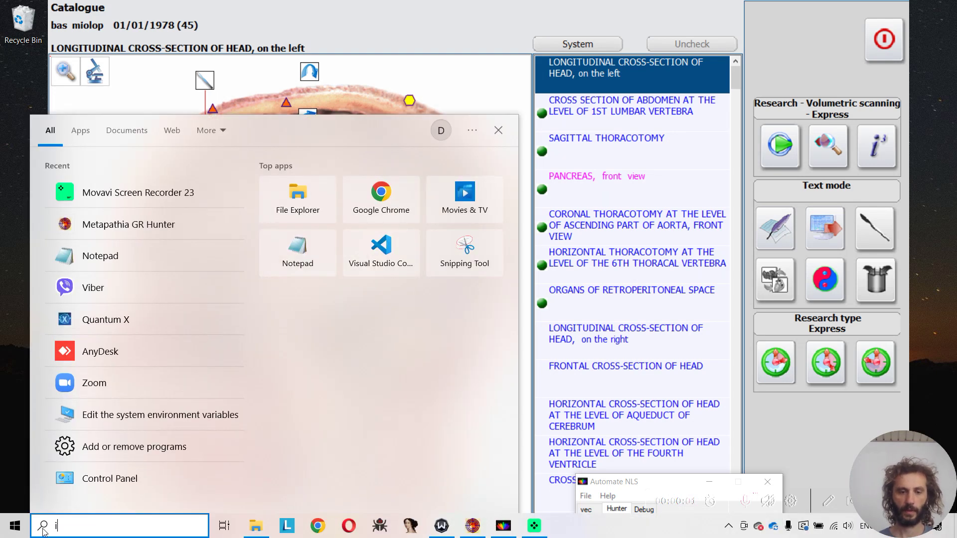
# - Open Chrome, look through the emolio.nl home page, and return to Metapathia GR Hunter
pyautogui.press('BackSpace')
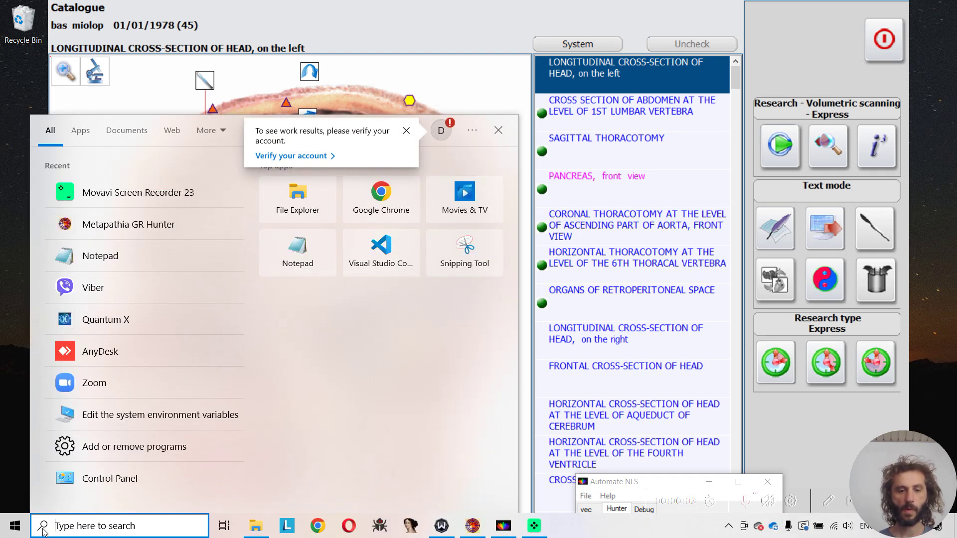
pyautogui.write('chrome')
pyautogui.press('Return')
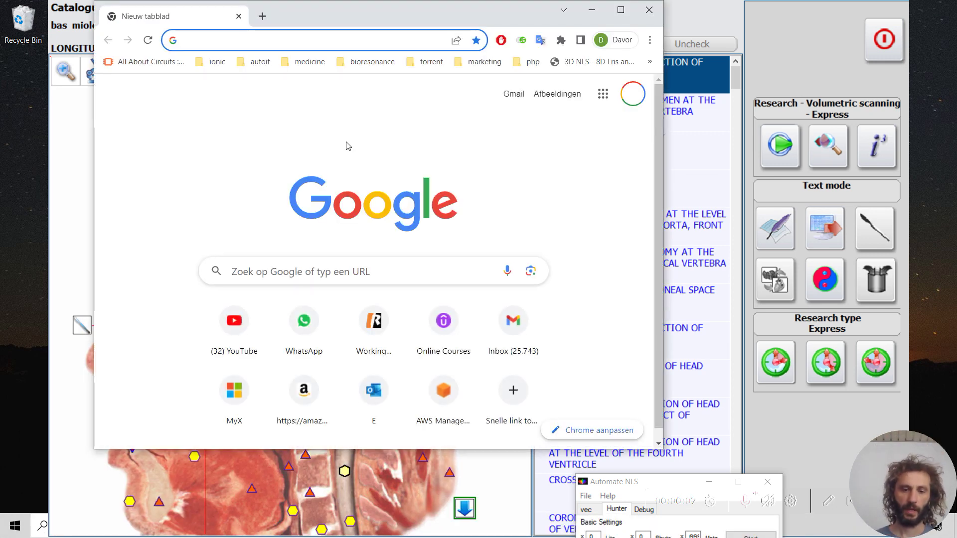
pyautogui.write('emolio')
pyautogui.press('Return')
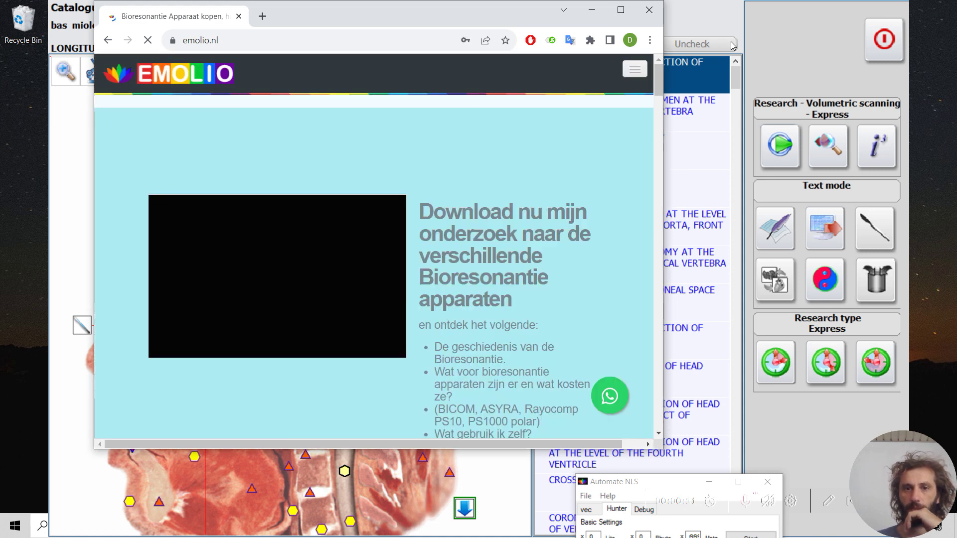
pyautogui.scroll(-10, 500, 232)
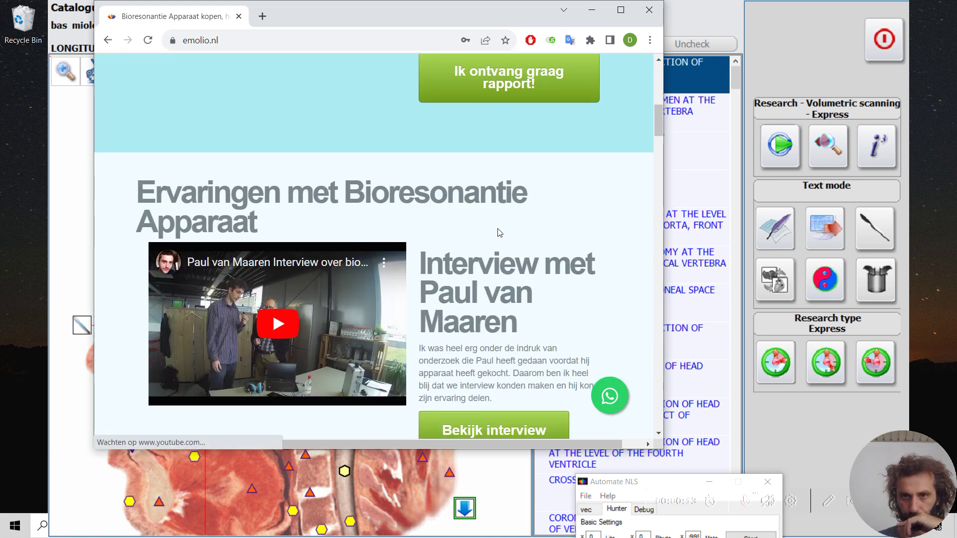
pyautogui.click(779, 28)
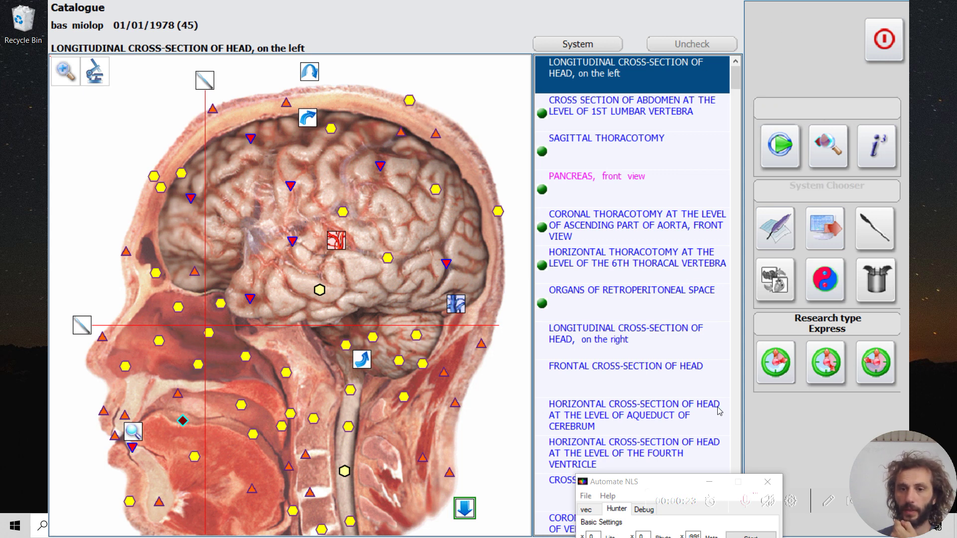
# - Switch the catalogue to manual choice and run the research of the longitudinal cross-section of head, on the right
pyautogui.moveTo(595, 484); pyautogui.dragTo(630, 420)
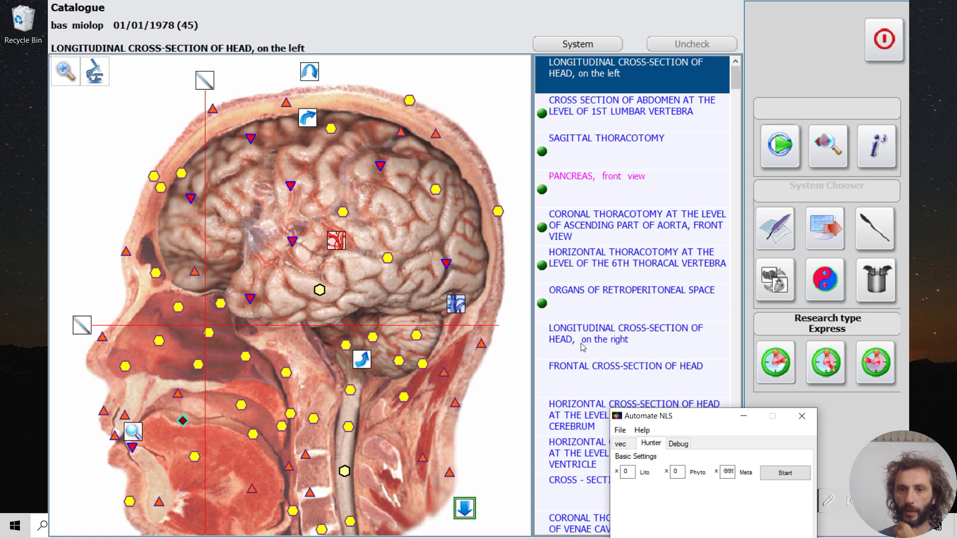
pyautogui.click(782, 238)
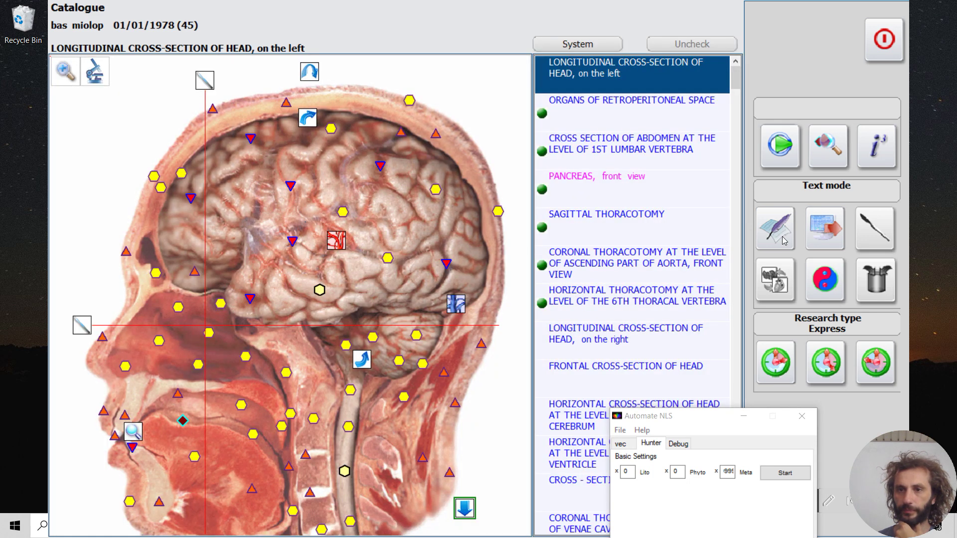
pyautogui.click(829, 235)
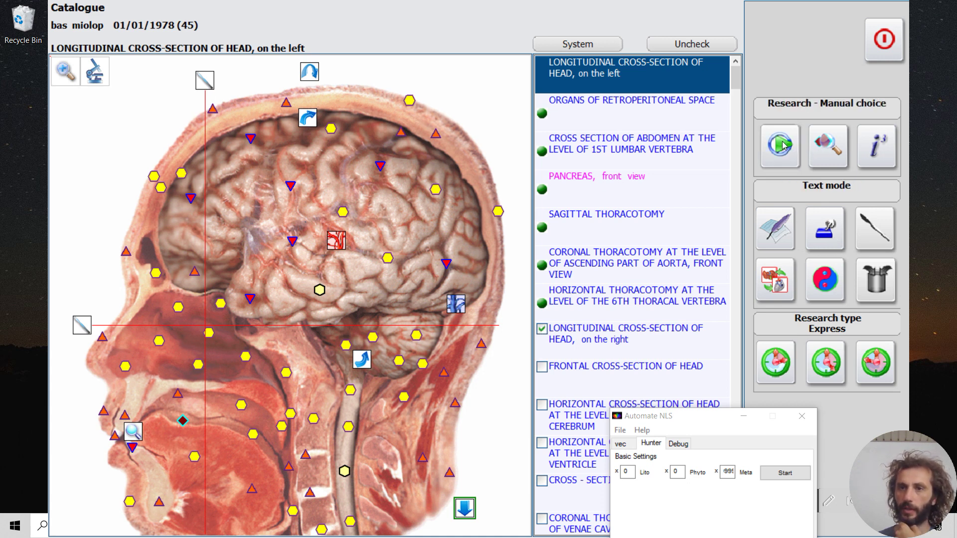
pyautogui.click(782, 144)
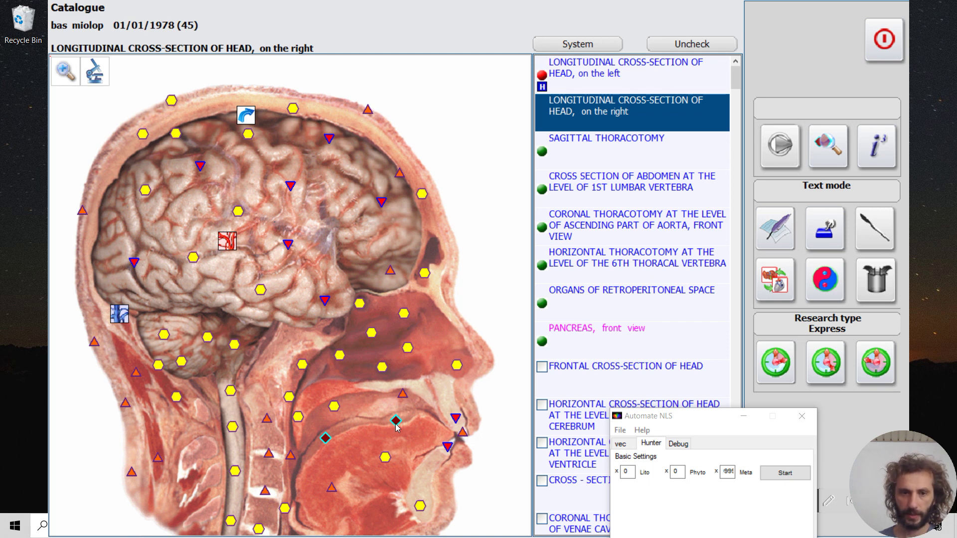
# - Open the analysis of the right head cross-section and research the lingual papilla at the tongue's front diamond marker
pyautogui.moveTo(683, 413); pyautogui.dragTo(643, 426)
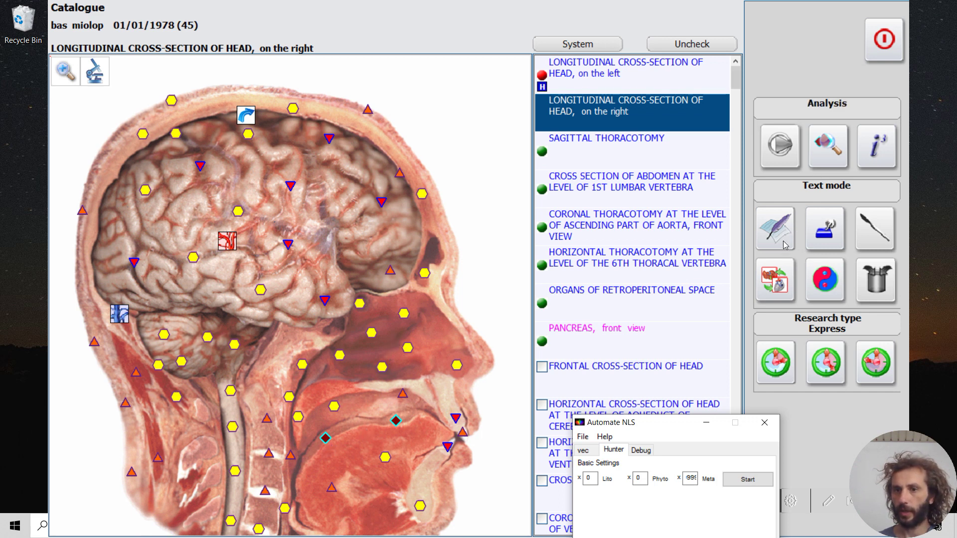
pyautogui.click(831, 157)
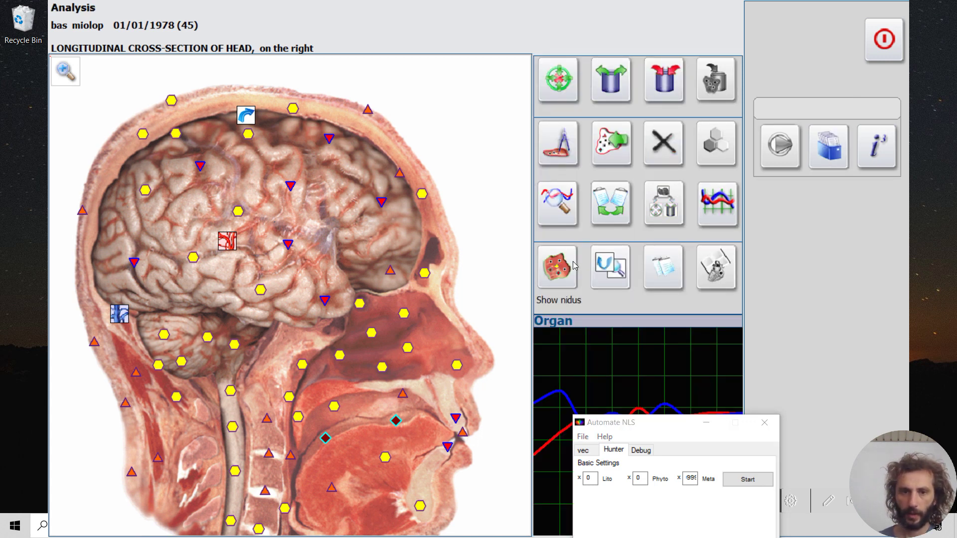
pyautogui.click(396, 421)
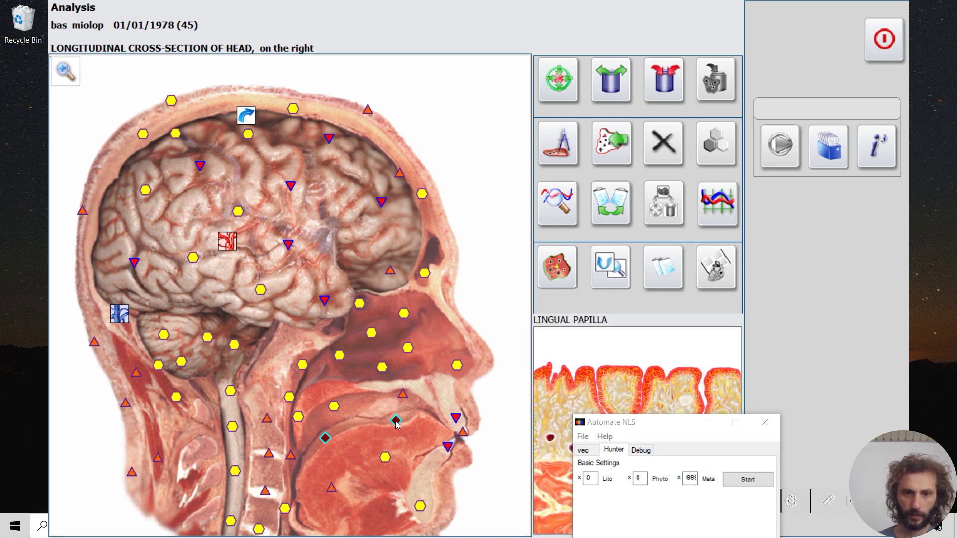
pyautogui.click(395, 422)
pyautogui.click(395, 421)
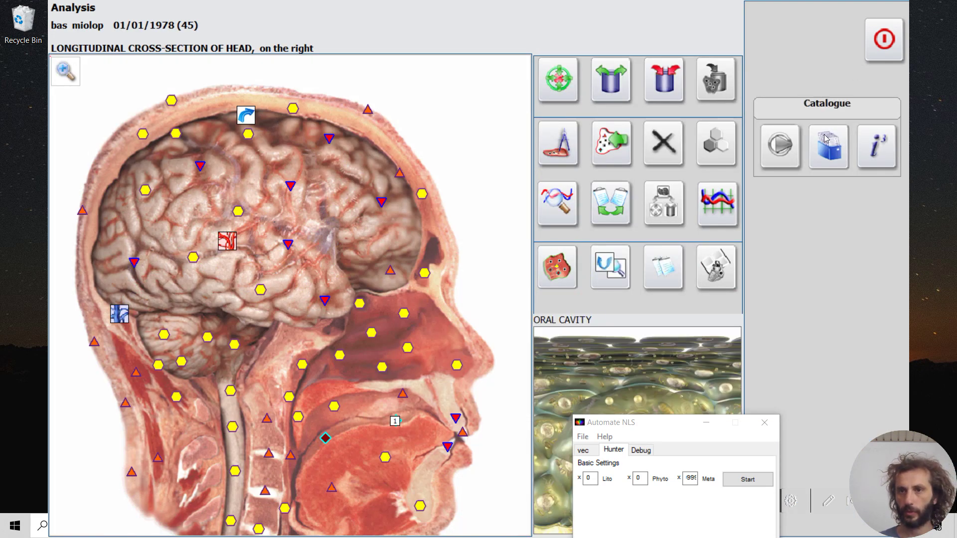
# - Decline finishing the researches and return from the analysis to the catalogue
pyautogui.click(877, 48)
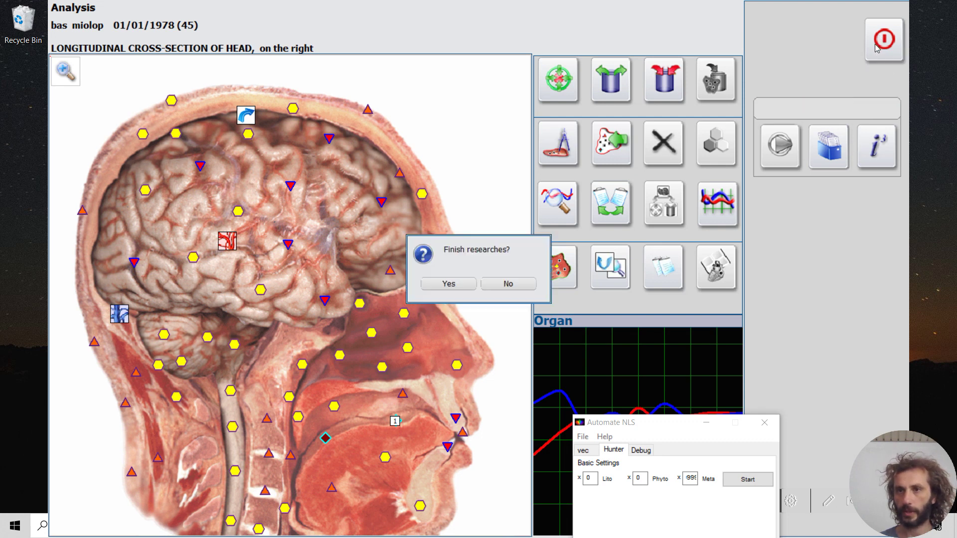
pyautogui.click(500, 284)
pyautogui.click(829, 146)
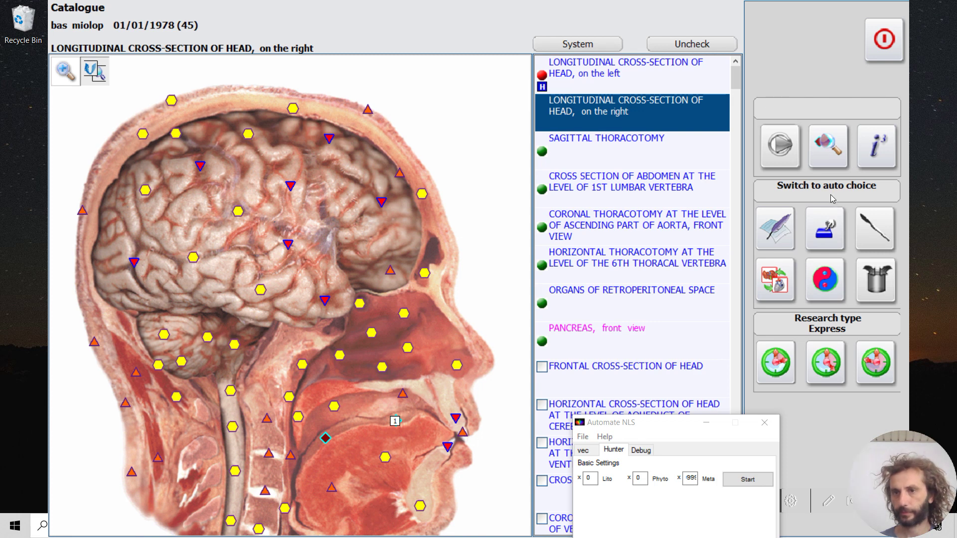
# - Put the catalogue back in manual choice and open the lingual papilla histological section #1 from the head image
pyautogui.click(872, 160)
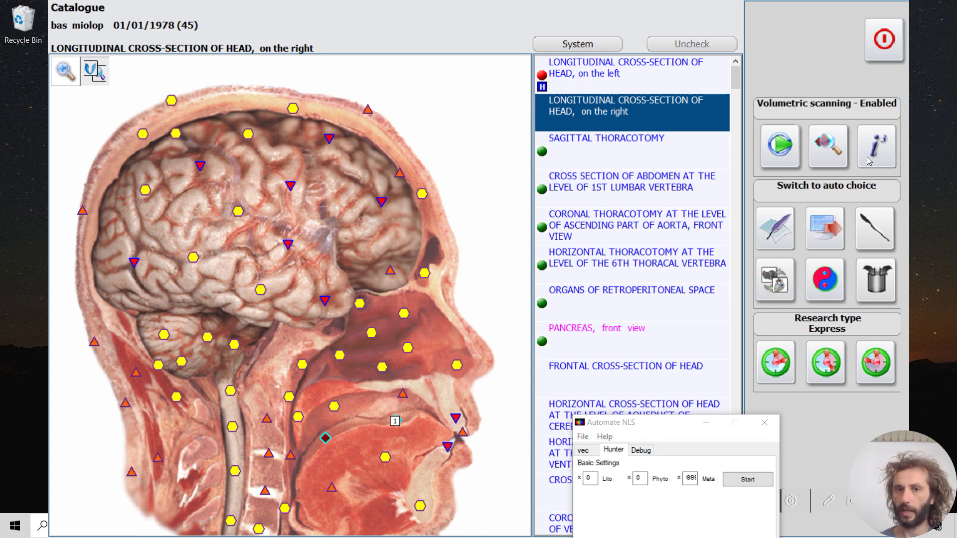
pyautogui.click(781, 146)
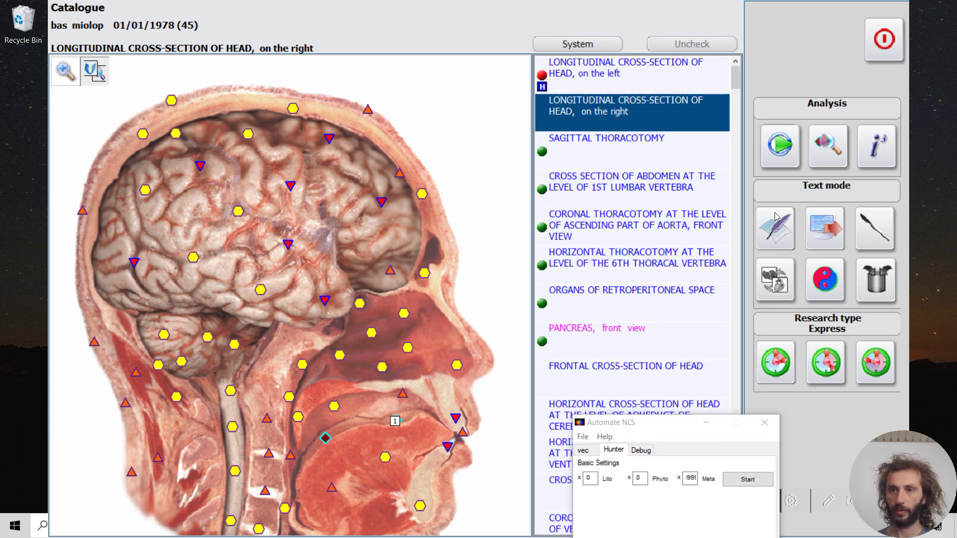
pyautogui.click(825, 229)
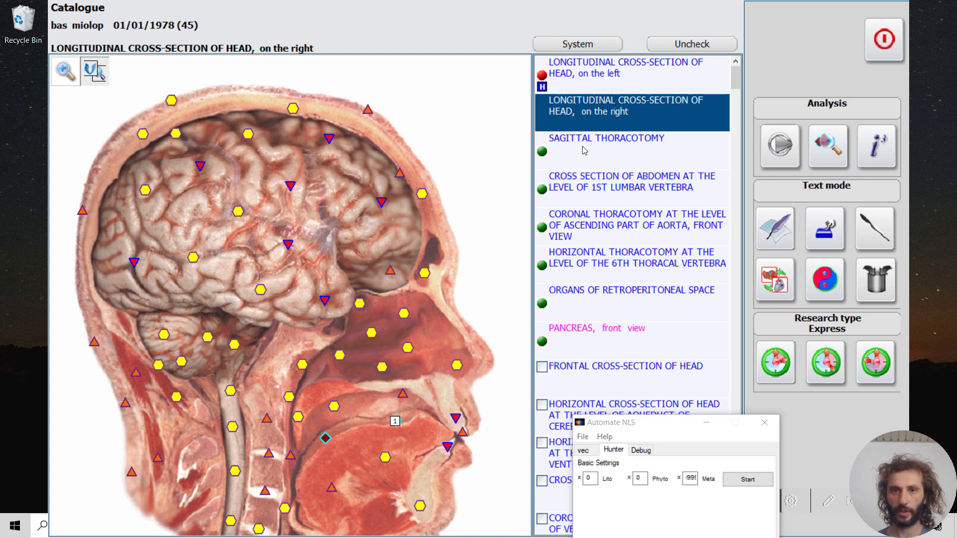
pyautogui.moveTo(395, 423)
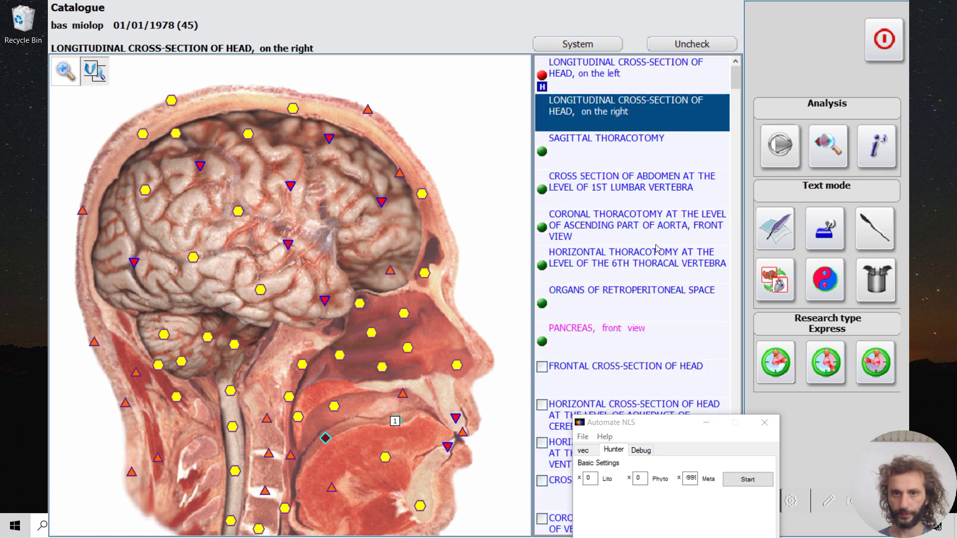
pyautogui.click(395, 423)
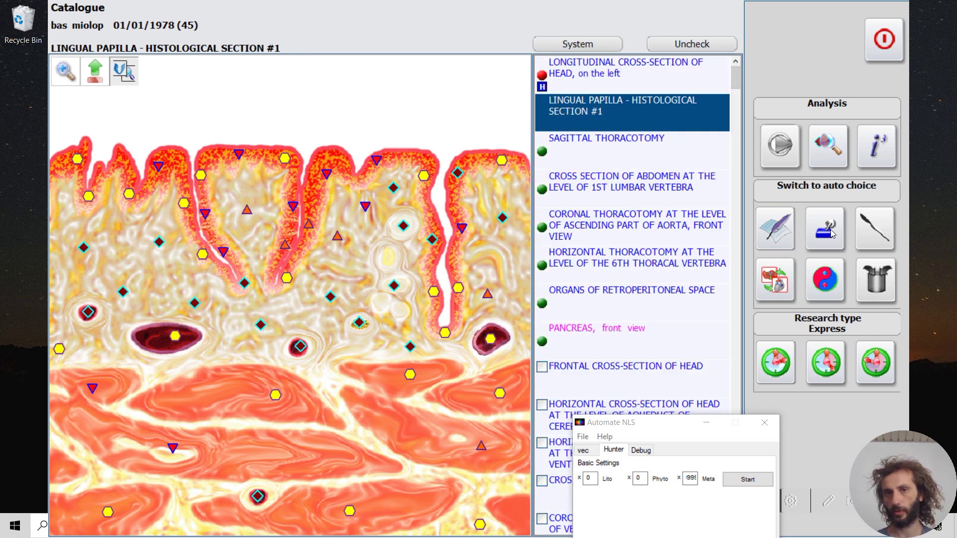
# - Open the analysis of the lingual papilla section and switch the point display to UltraStructure and back to Show nidus
pyautogui.click(823, 161)
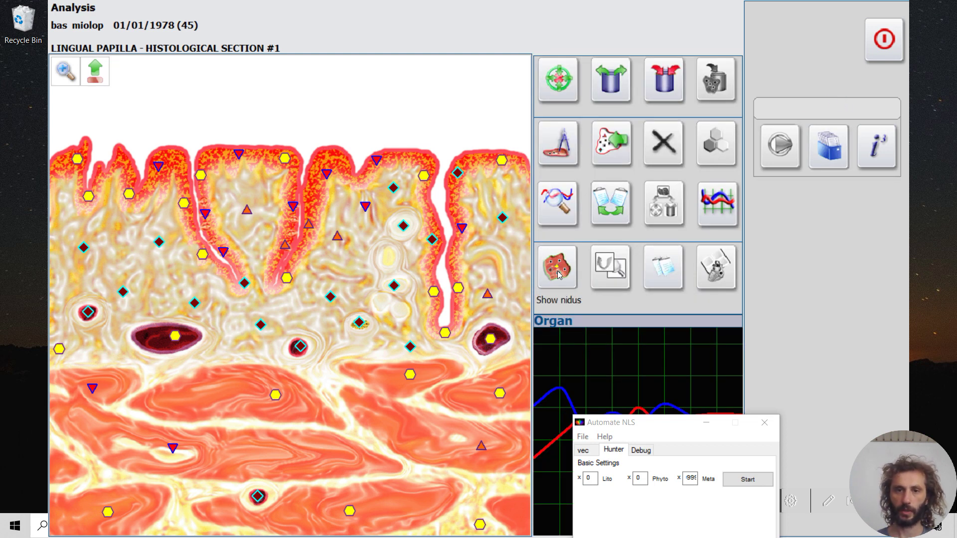
pyautogui.moveTo(305, 352)
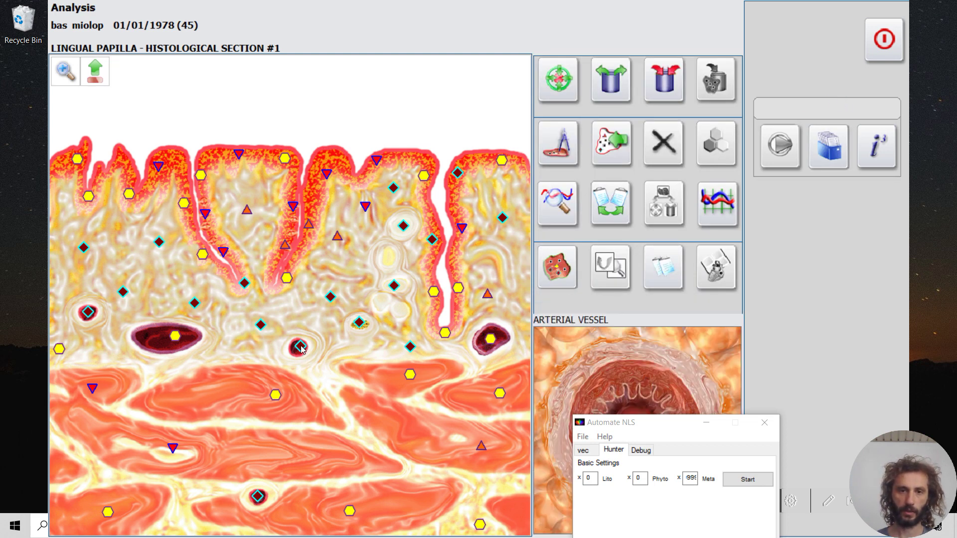
pyautogui.click(566, 266)
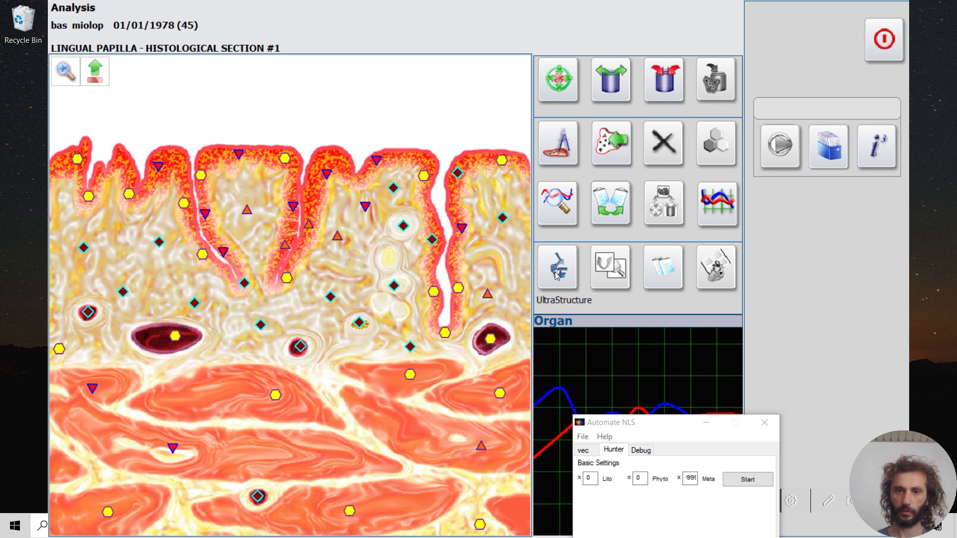
pyautogui.click(558, 275)
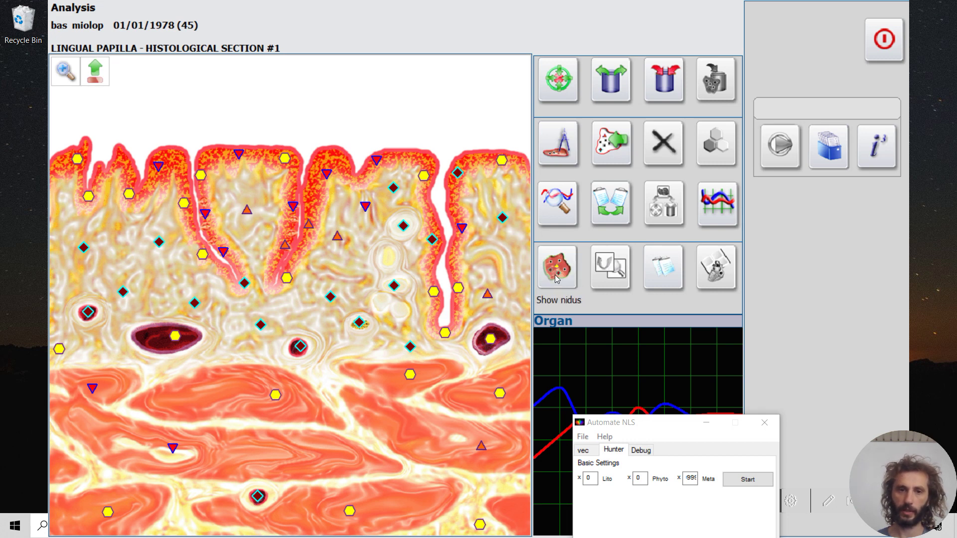
# - Research the mucous lamina propria point in the lingual papilla section and open its histological section #1
pyautogui.moveTo(300, 349)
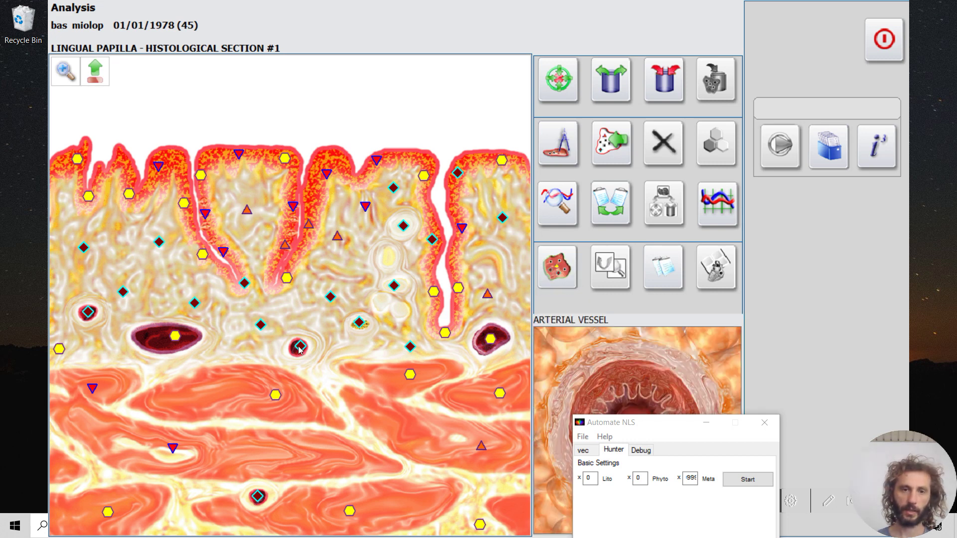
pyautogui.moveTo(320, 323)
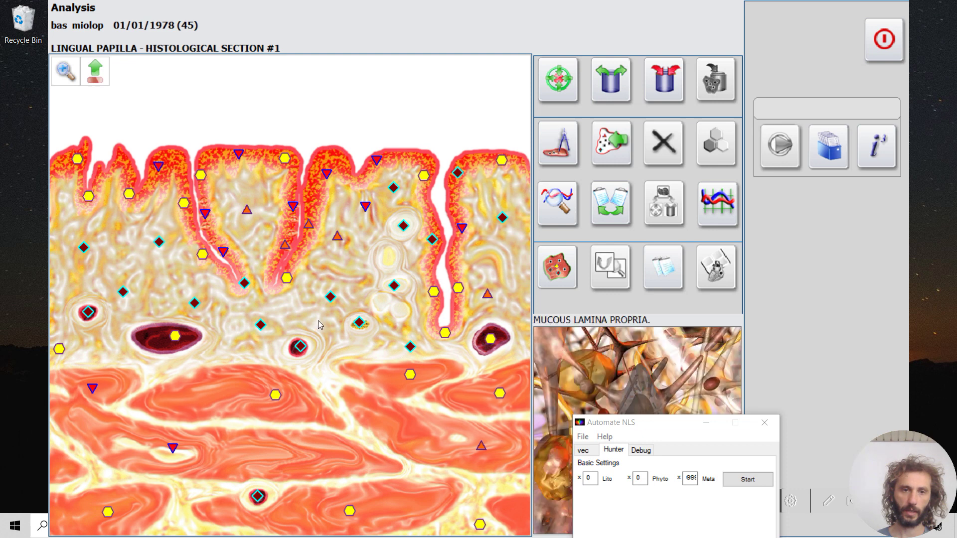
pyautogui.click(331, 299)
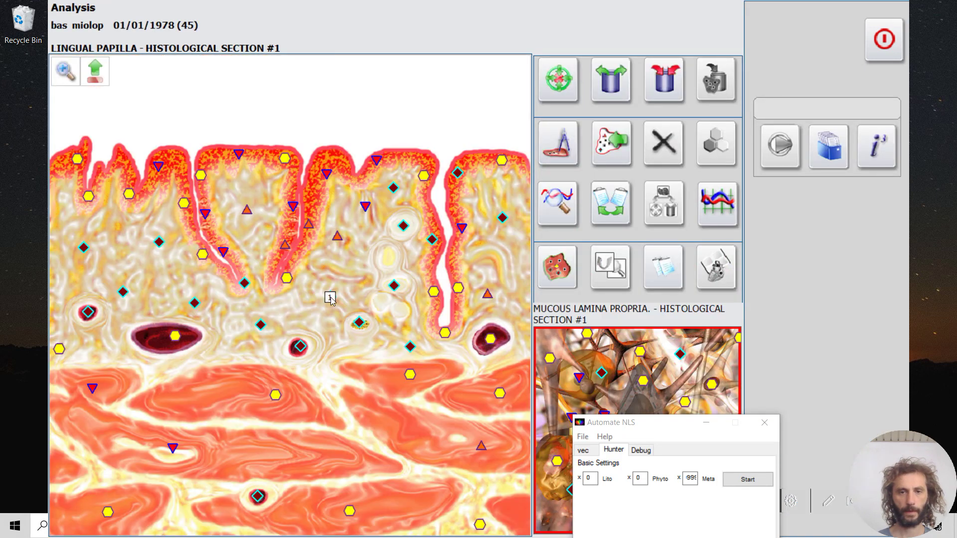
pyautogui.click(330, 298)
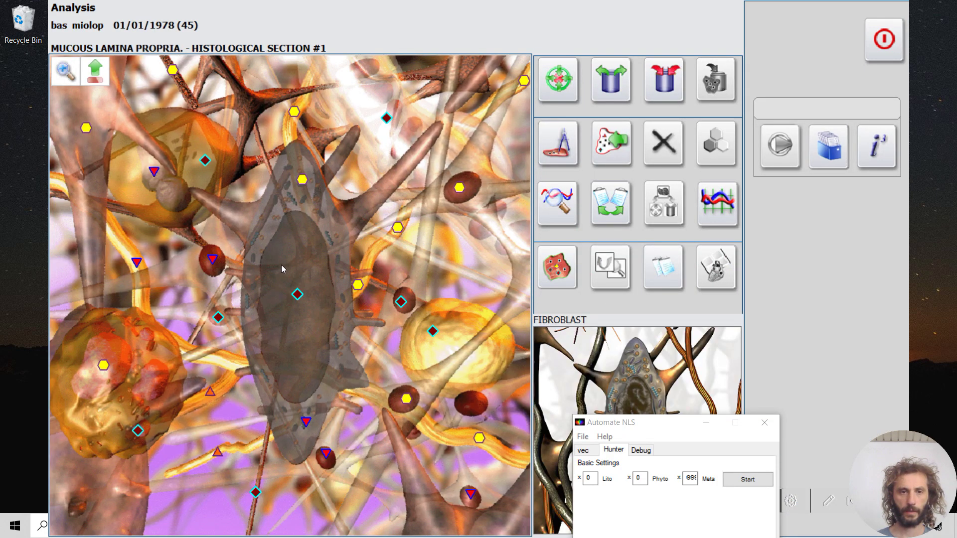
# - Research the lymphocyte point in the mucous lamina propria section and open its cytological preparation #1
pyautogui.moveTo(418, 339)
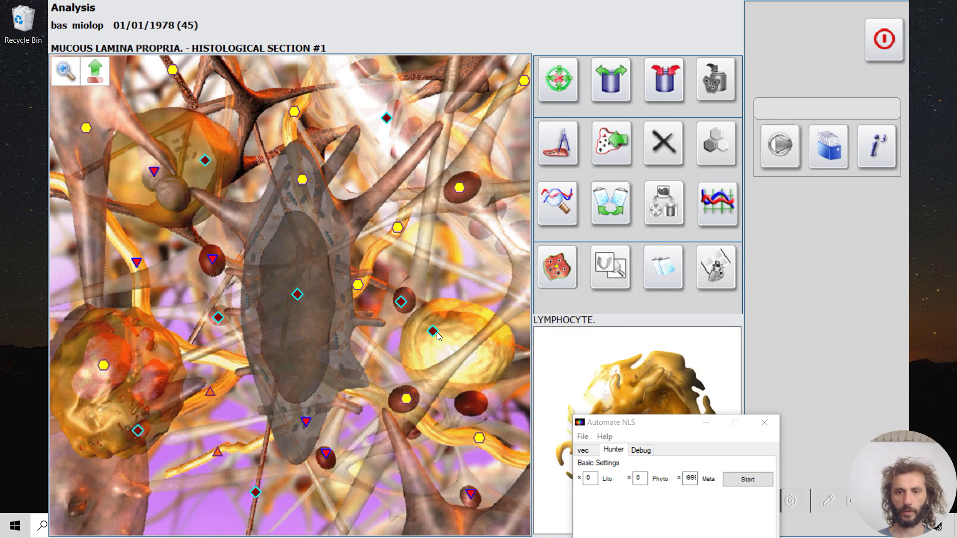
pyautogui.click(433, 331)
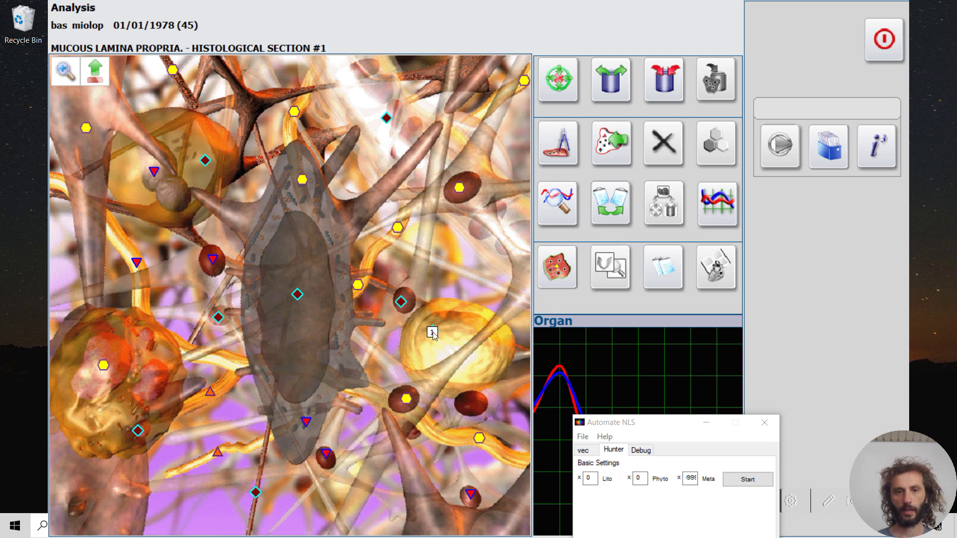
pyautogui.click(432, 333)
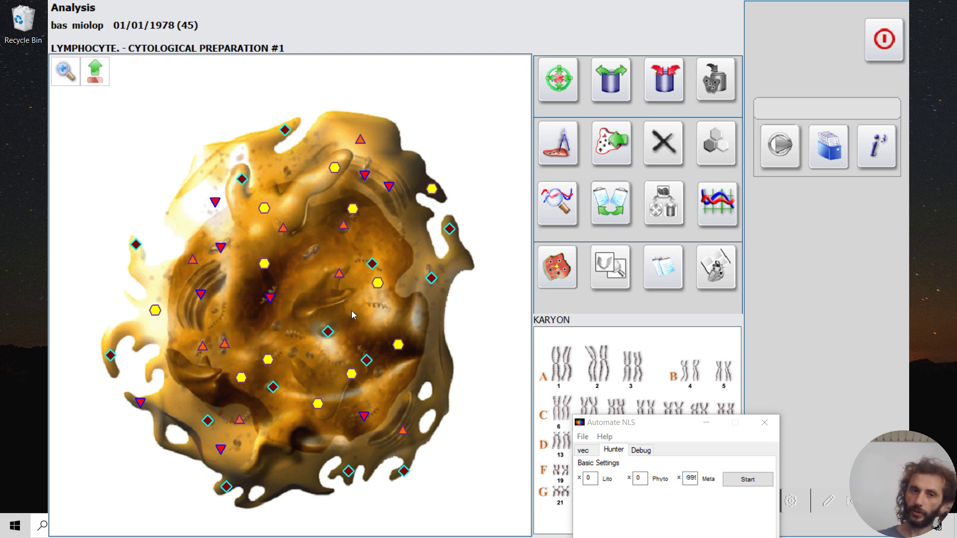
# - Set the Automate NLS Hunter run to 5 Meta and start it on the lymphocyte preparation, moving its window clear of the marker buttons
pyautogui.moveTo(338, 331)
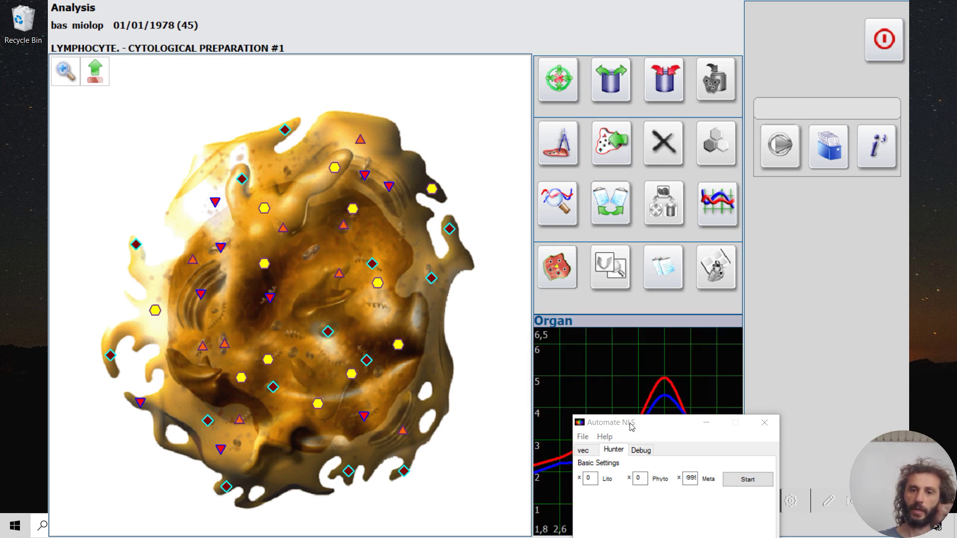
pyautogui.moveTo(639, 429); pyautogui.dragTo(665, 284)
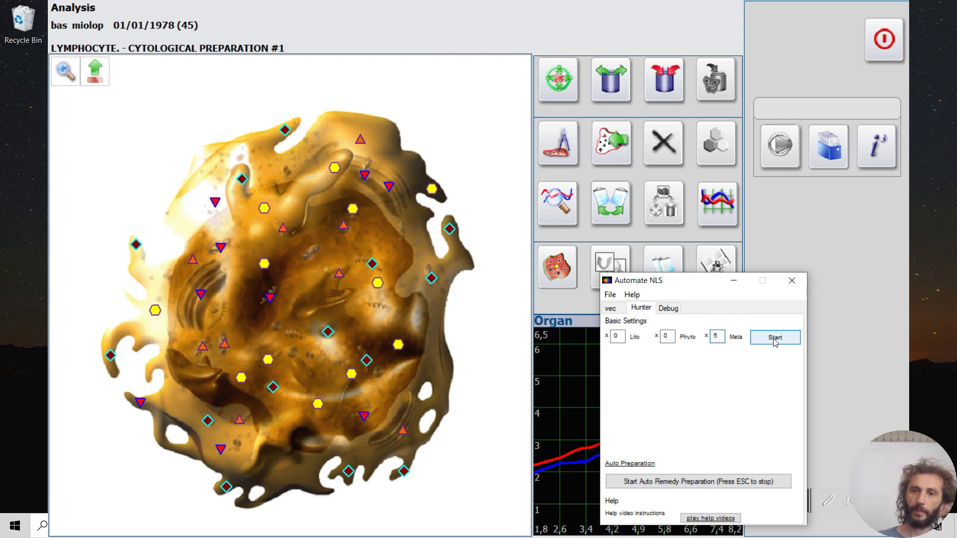
pyautogui.click(775, 339)
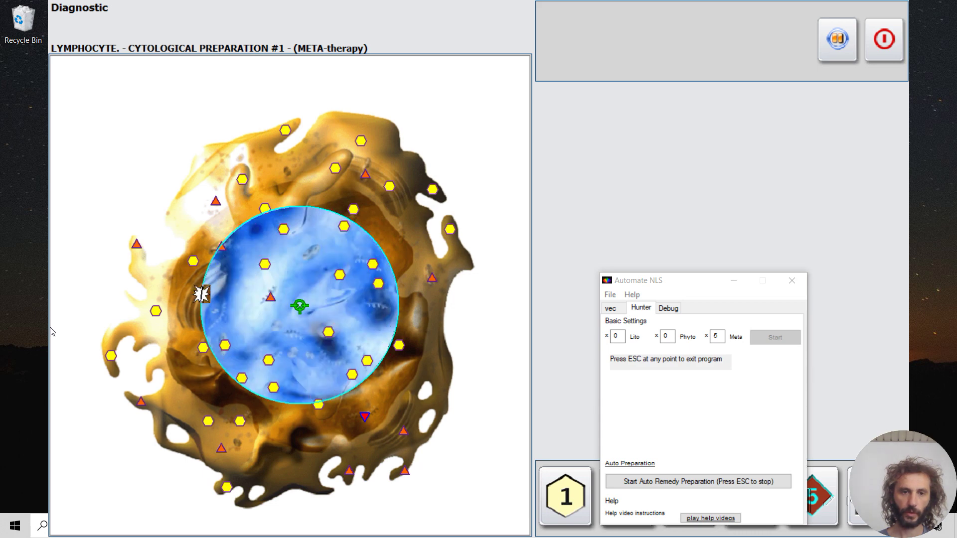
pyautogui.moveTo(666, 277); pyautogui.dragTo(648, 123)
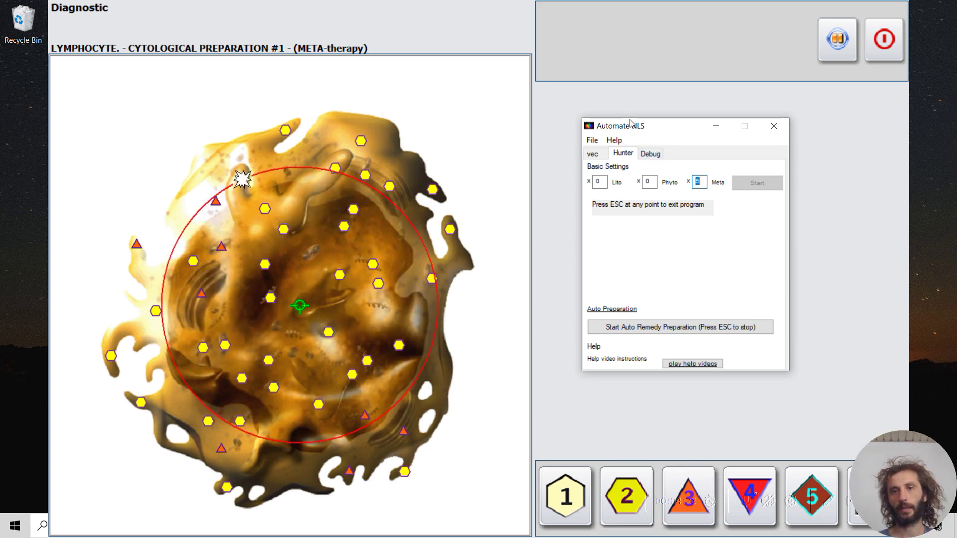
# - Move the Automate NLS window clear of the analysis tools and go up from the lymphocyte to the mucous lamina propria histological section #1
pyautogui.moveTo(630, 121); pyautogui.dragTo(605, 242)
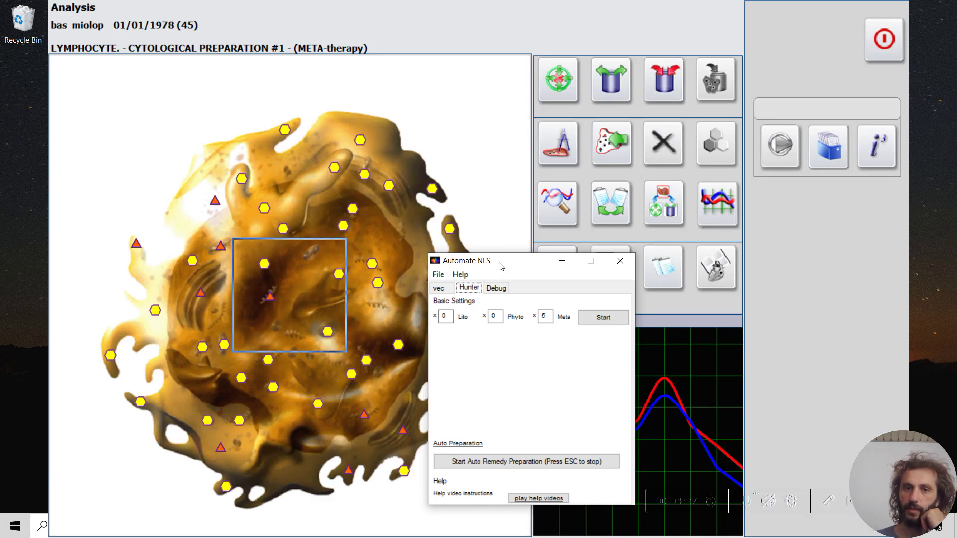
pyautogui.moveTo(598, 242); pyautogui.dragTo(684, 310)
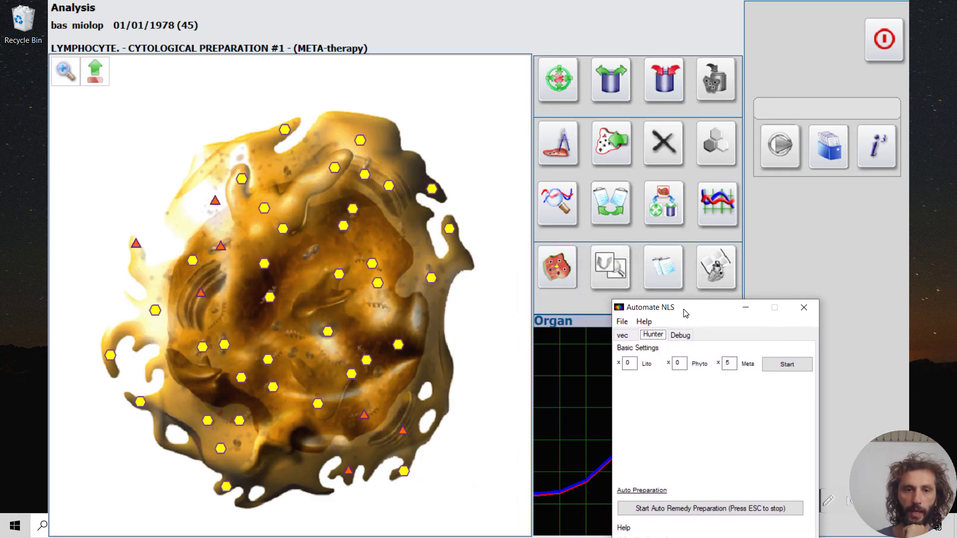
pyautogui.click(90, 81)
pyautogui.click(90, 81)
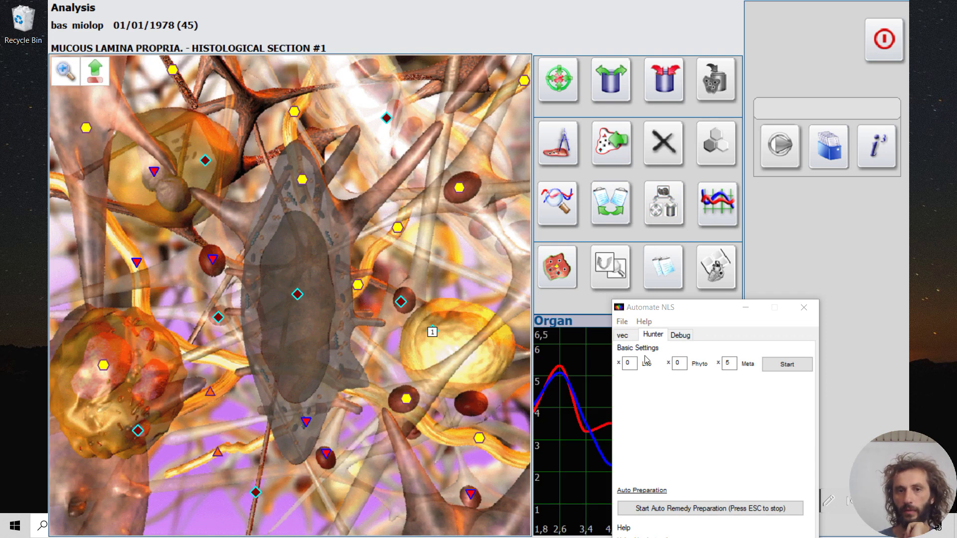
# - Run the 5 Meta Hunter automation on the mucous lamina propria section, reposition its window and go up to the lingual papilla section
pyautogui.click(776, 368)
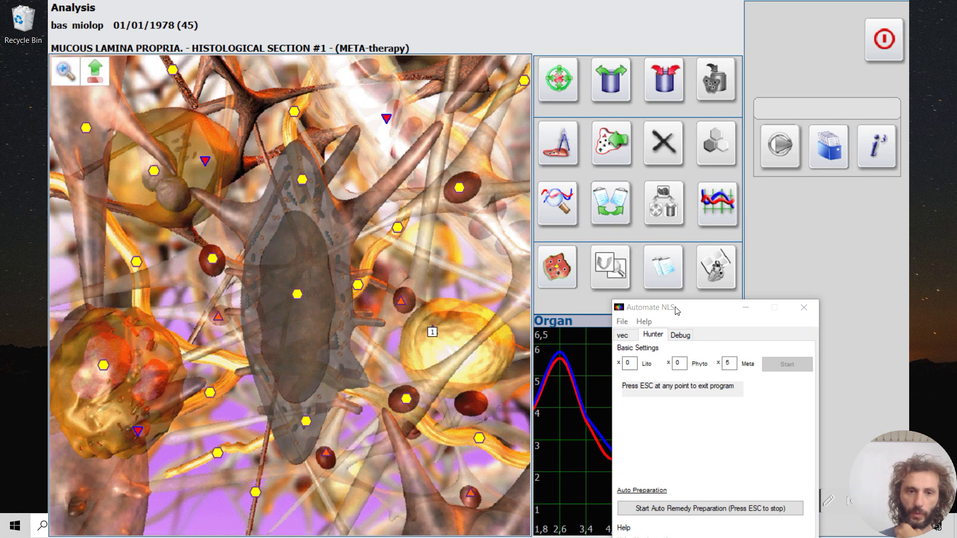
pyautogui.moveTo(691, 312); pyautogui.dragTo(651, 128)
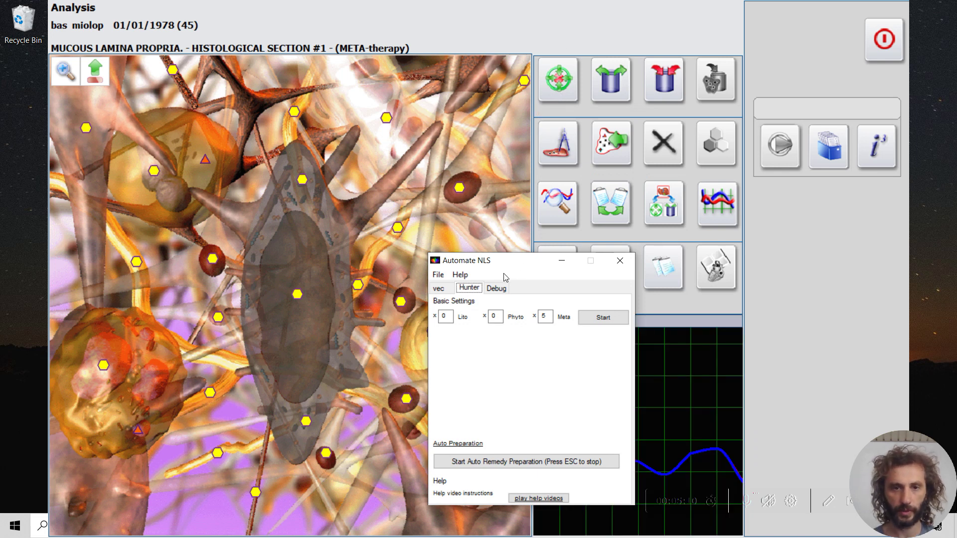
pyautogui.moveTo(491, 260); pyautogui.dragTo(678, 279)
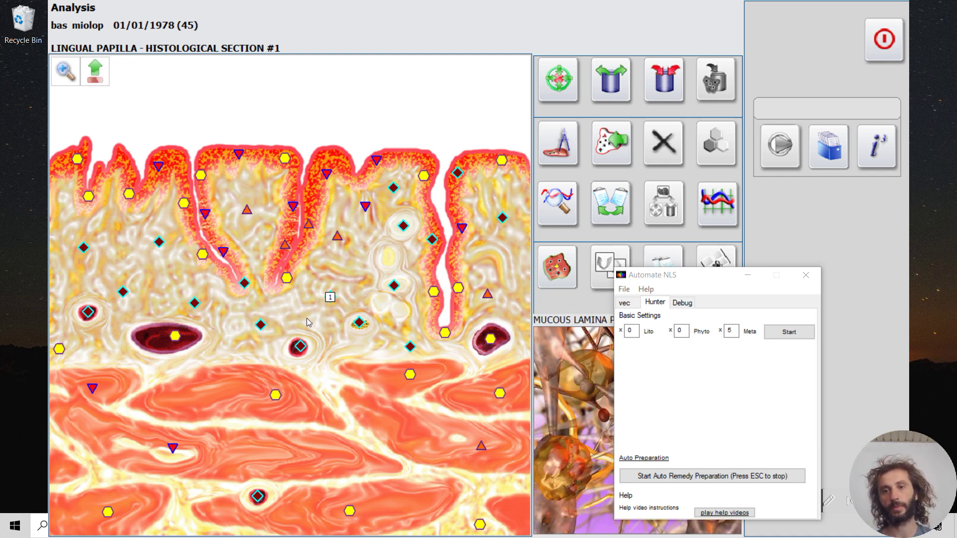
# - Raise the Meta repeat count to a very high all-nines value, run the Hunter automation on the lingual papilla section and reposition its window
pyautogui.click(729, 335)
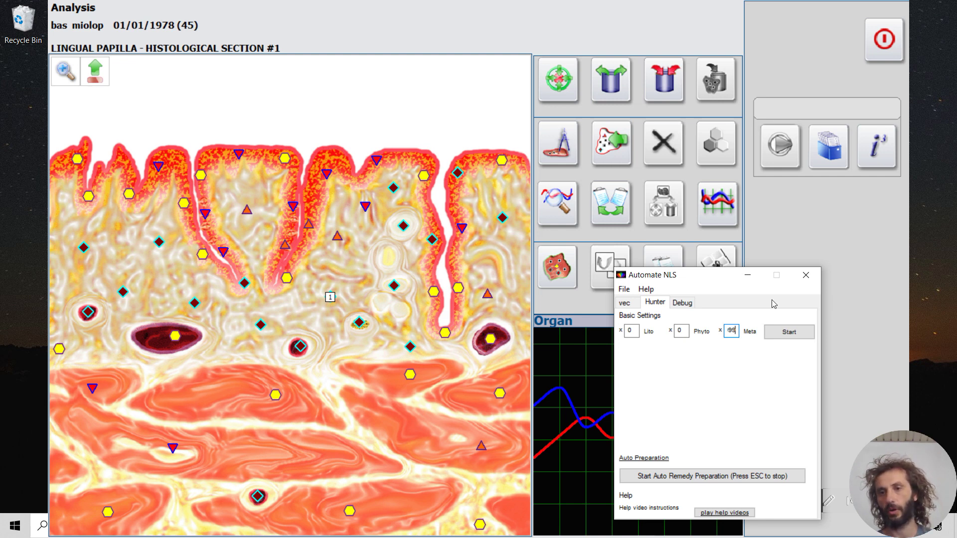
pyautogui.click(789, 333)
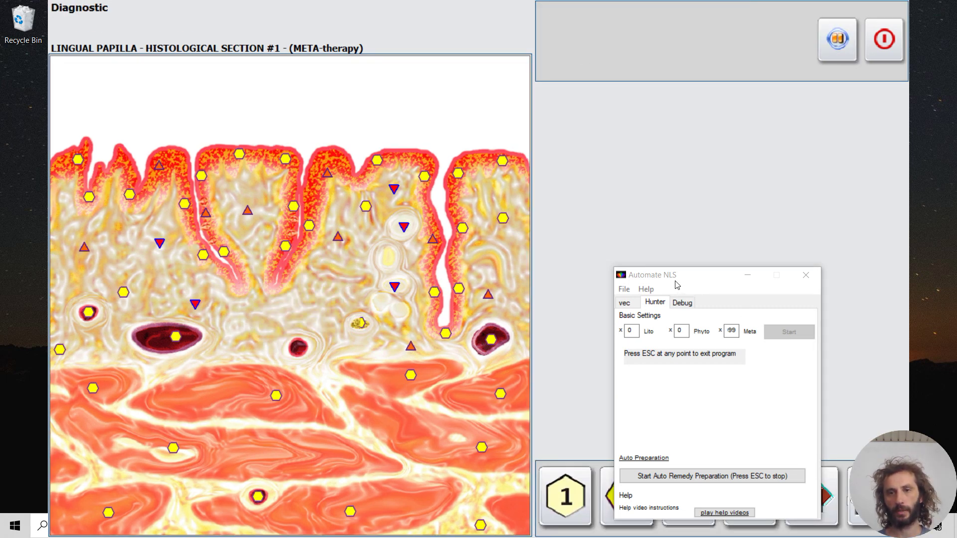
pyautogui.moveTo(675, 282); pyautogui.dragTo(661, 250)
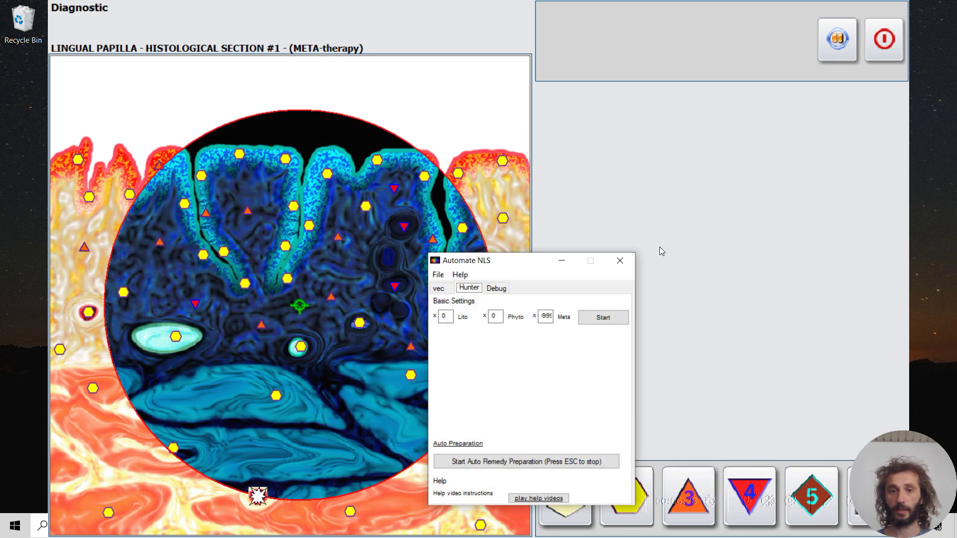
pyautogui.moveTo(583, 257); pyautogui.dragTo(700, 280)
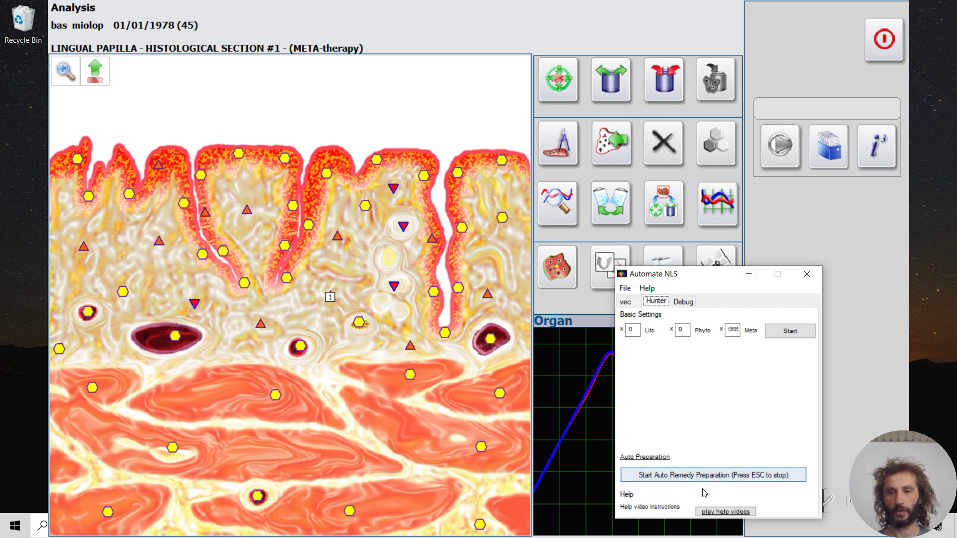
pyautogui.moveTo(675, 281); pyautogui.dragTo(594, 284)
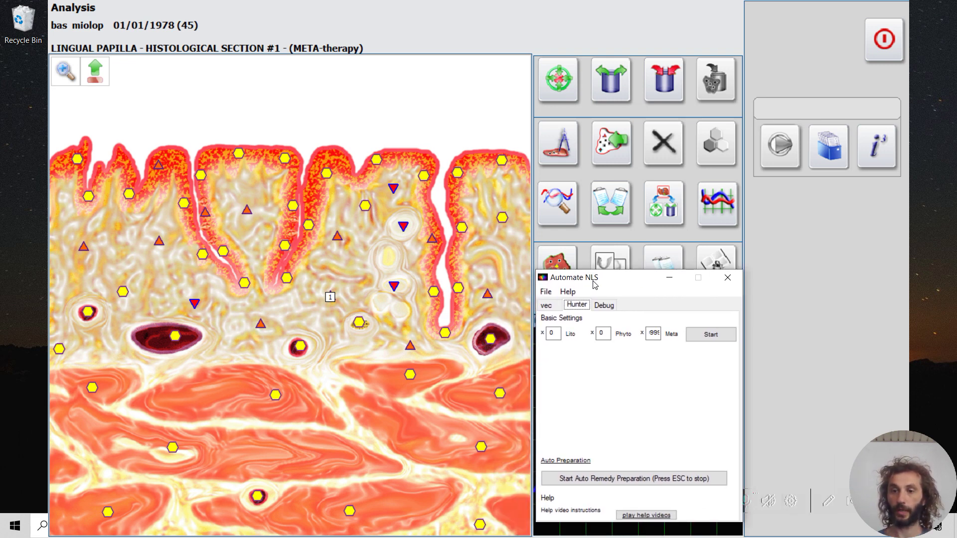